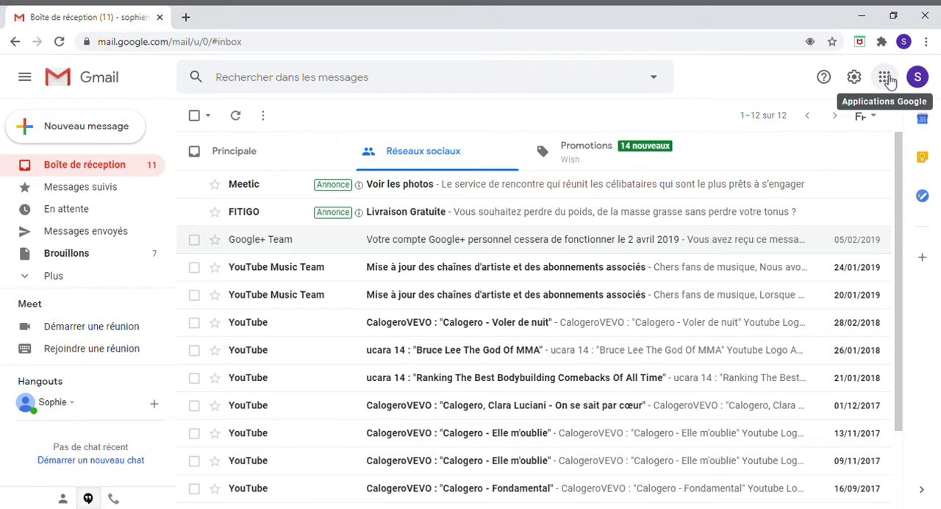
# Step: Switch from Gmail to Google Drive and look through the files in Mon Drive
pyautogui.click(886, 79)
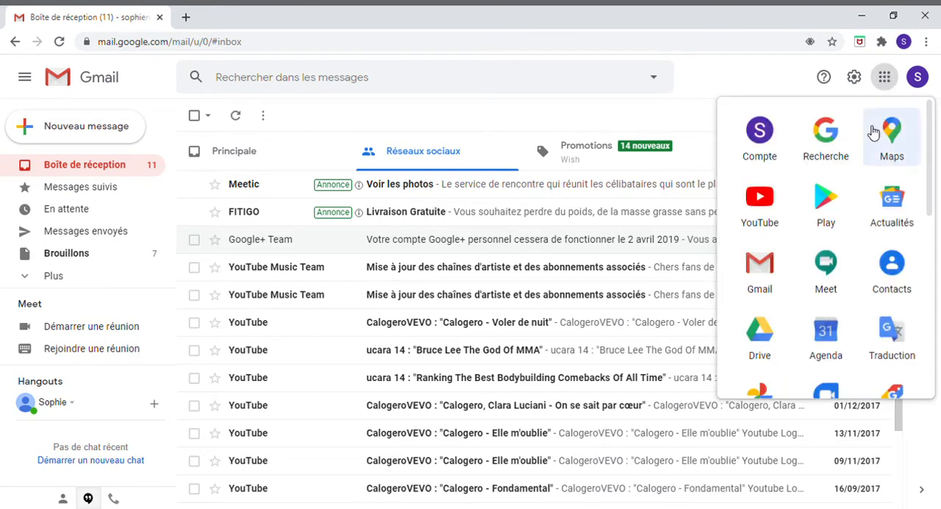
pyautogui.click(762, 331)
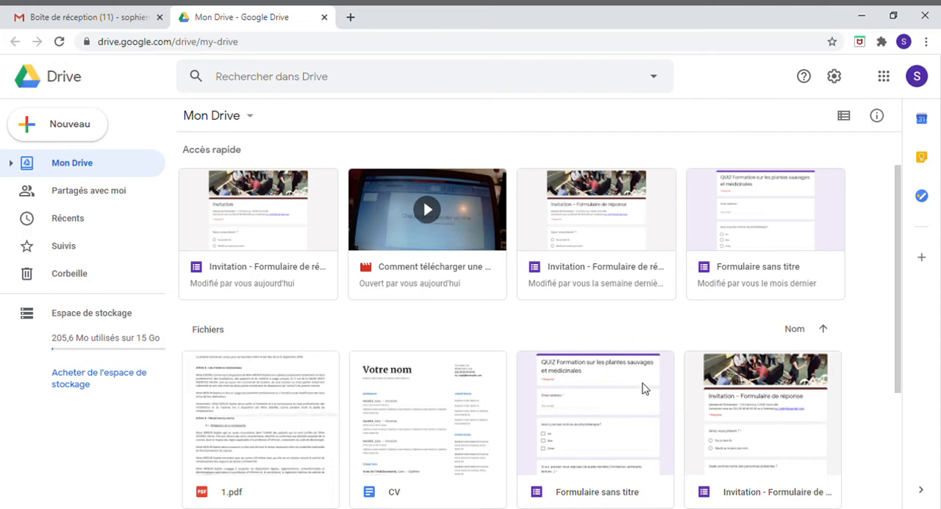
pyautogui.scroll(-2, 639, 390)
pyautogui.scroll(3, 564, 405)
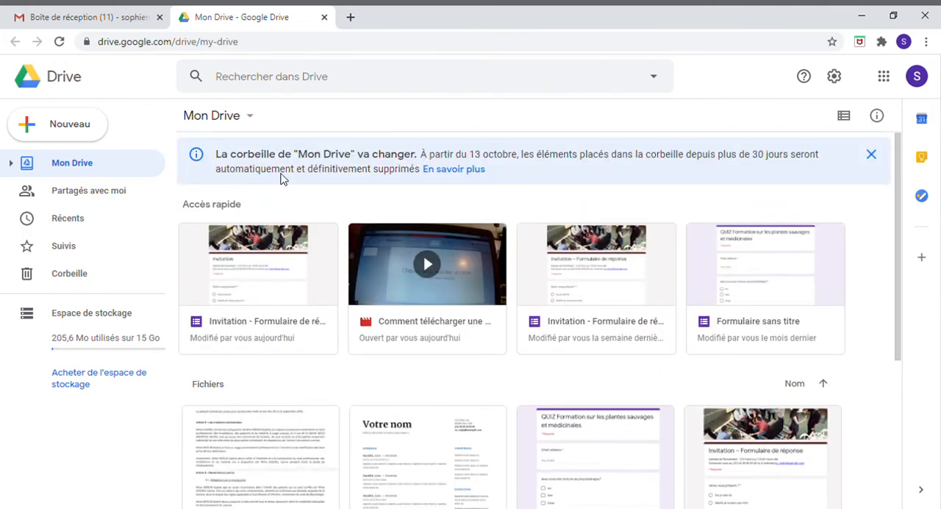
# Step: Create a Google Forms form from the "Invitation - Formulaire de réponse" template
pyautogui.click(253, 124)
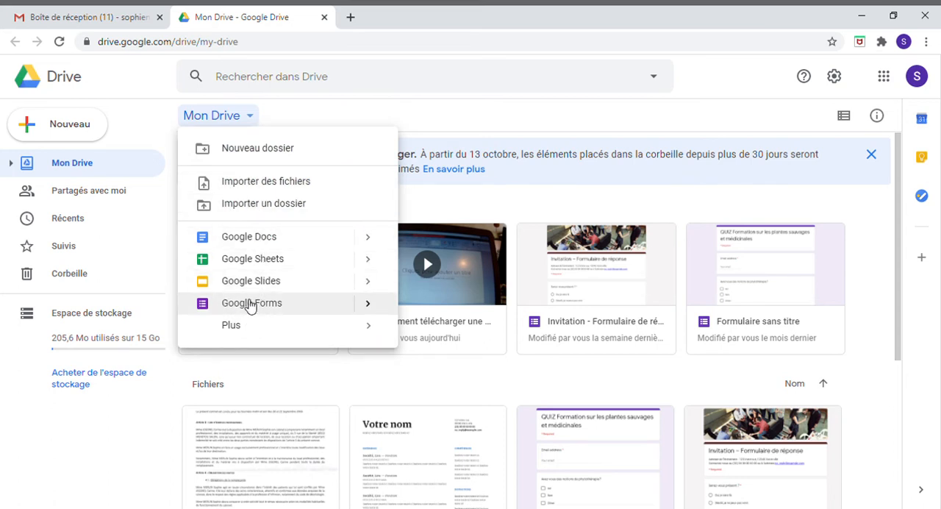
pyautogui.moveTo(357, 311)
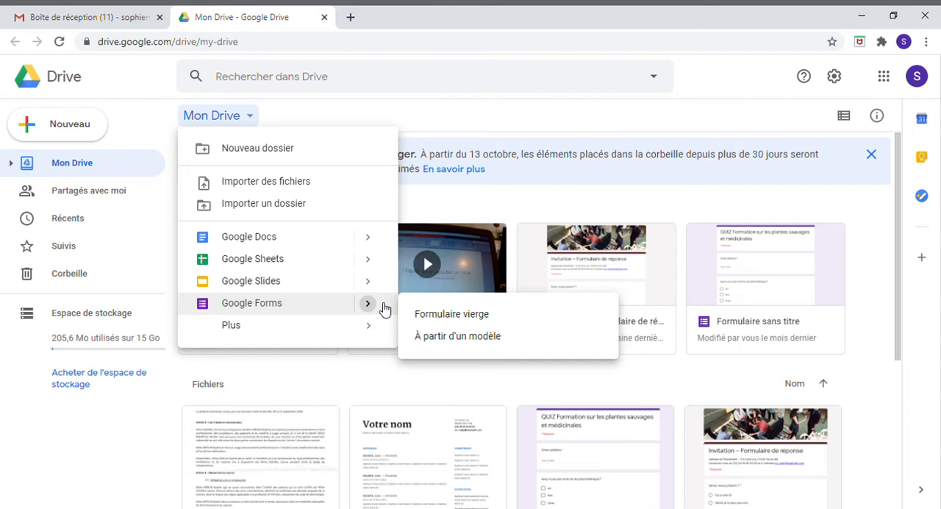
pyautogui.click(432, 337)
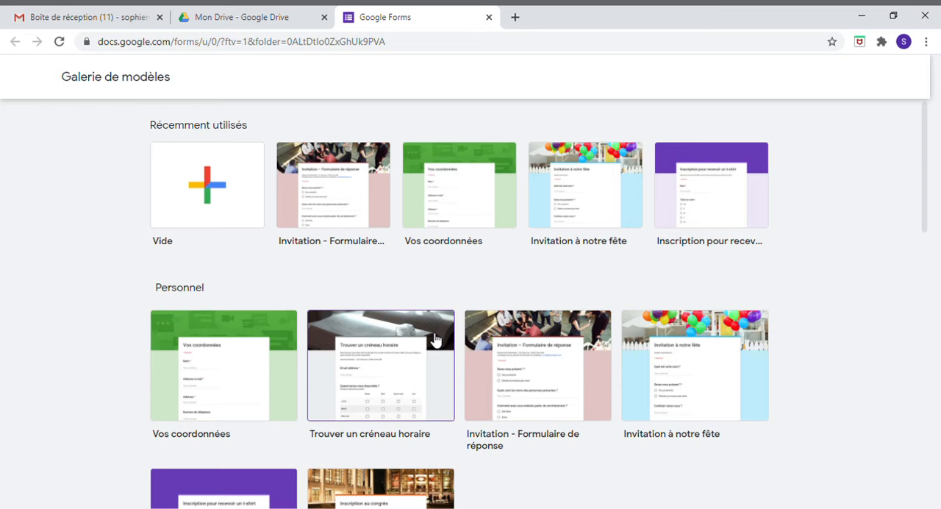
pyautogui.click(333, 206)
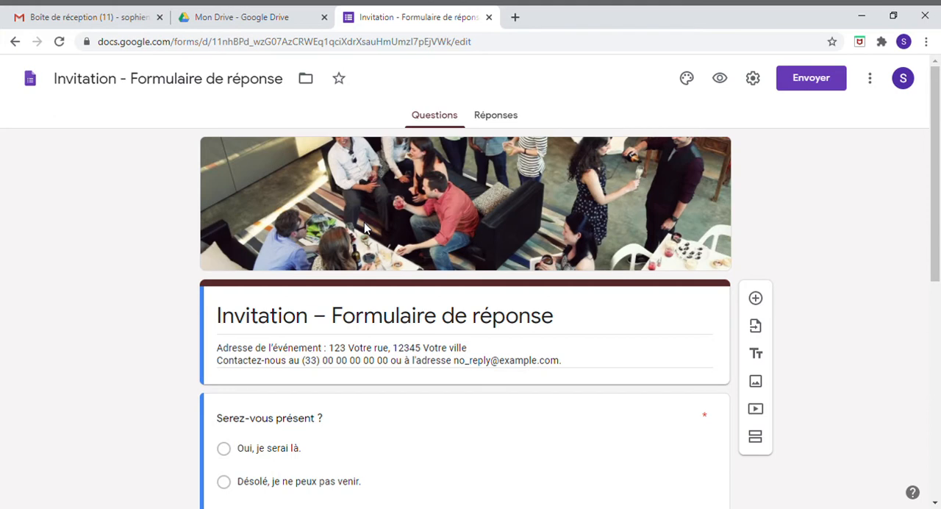
# Step: Shorten the form's heading to "Invitation"
pyautogui.scroll(-6, 384, 258)
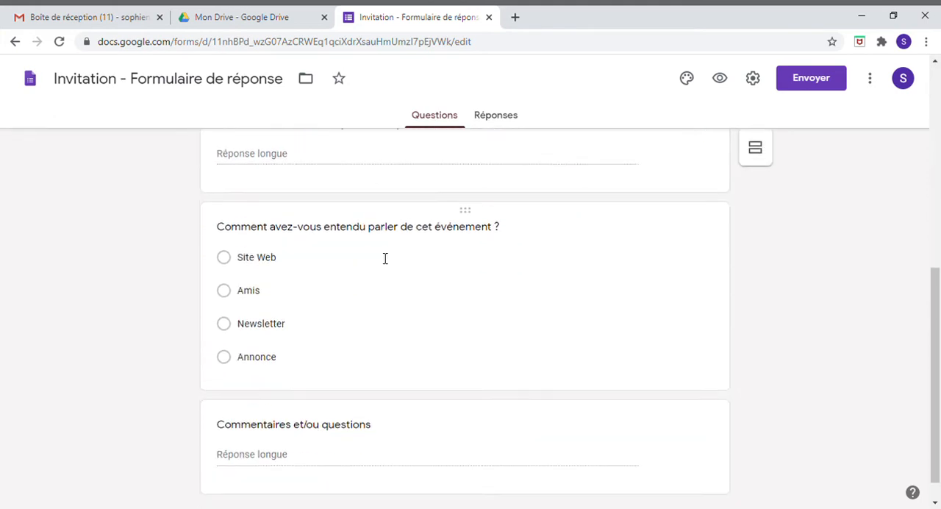
pyautogui.scroll(5, 405, 313)
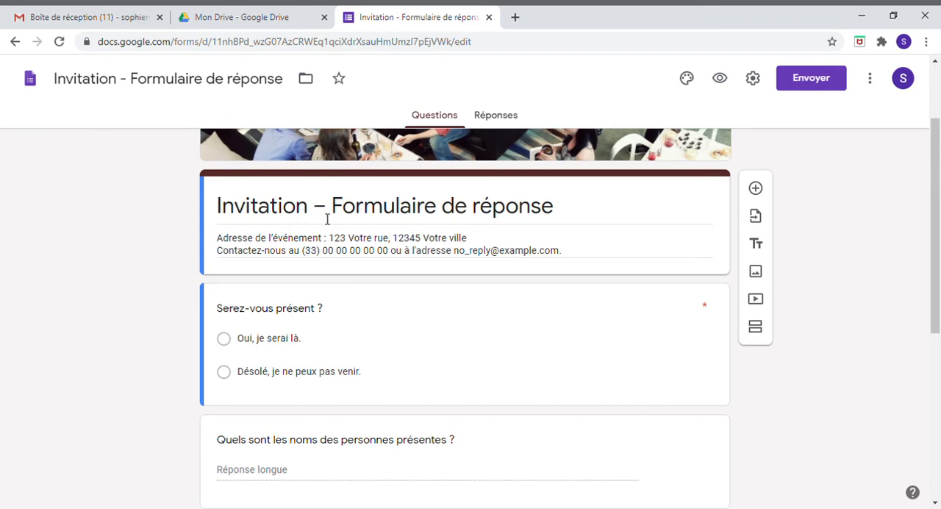
pyautogui.tripleClick(423, 213)
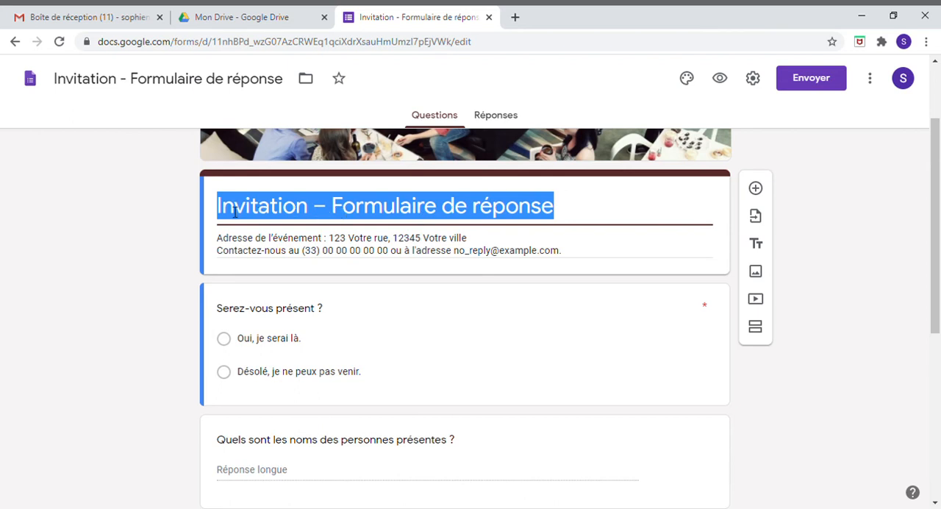
pyautogui.click(560, 212)
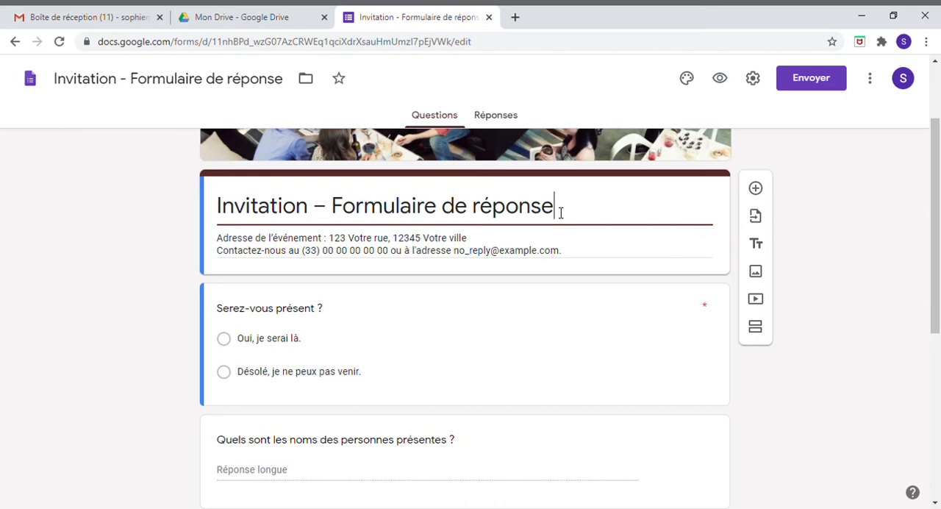
pyautogui.press('BackSpace')
pyautogui.press('BackSpace')
pyautogui.press('BackSpace')
pyautogui.press('BackSpace')
pyautogui.press('BackSpace')
pyautogui.press('BackSpace')
pyautogui.press('BackSpace')
pyautogui.press('BackSpace')
pyautogui.press('BackSpace')
pyautogui.press('BackSpace')
pyautogui.press('BackSpace')
pyautogui.press('BackSpace')
pyautogui.press('BackSpace')
pyautogui.press('BackSpace')
pyautogui.press('BackSpace')
pyautogui.press('BackSpace')
pyautogui.press('BackSpace')
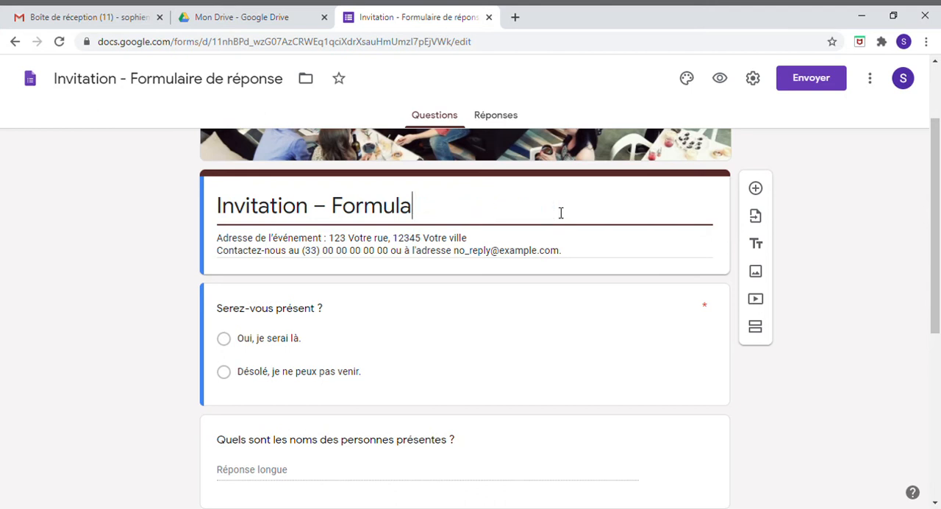
pyautogui.press('BackSpace')
pyautogui.press('BackSpace')
pyautogui.press('BackSpace')
pyautogui.press('BackSpace')
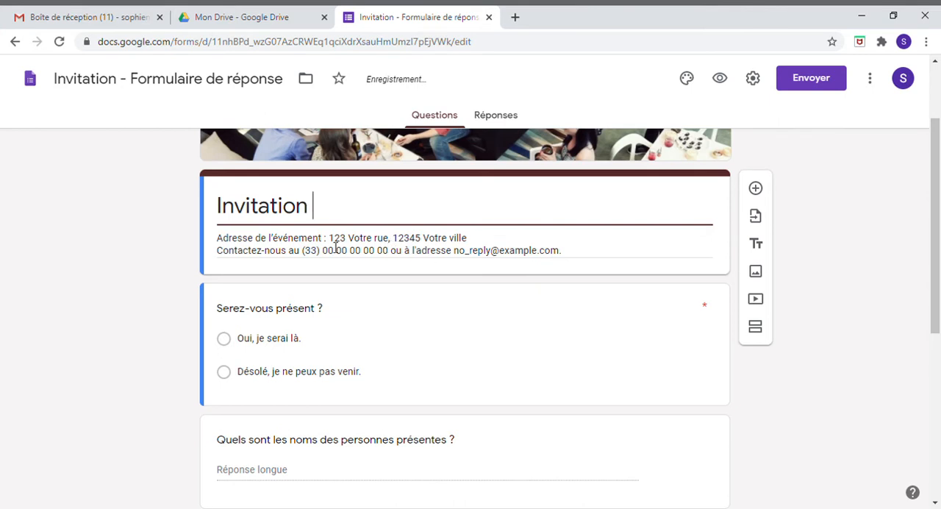
# Step: Replace the form description under the heading with the event's postal address
pyautogui.tripleClick(364, 245)
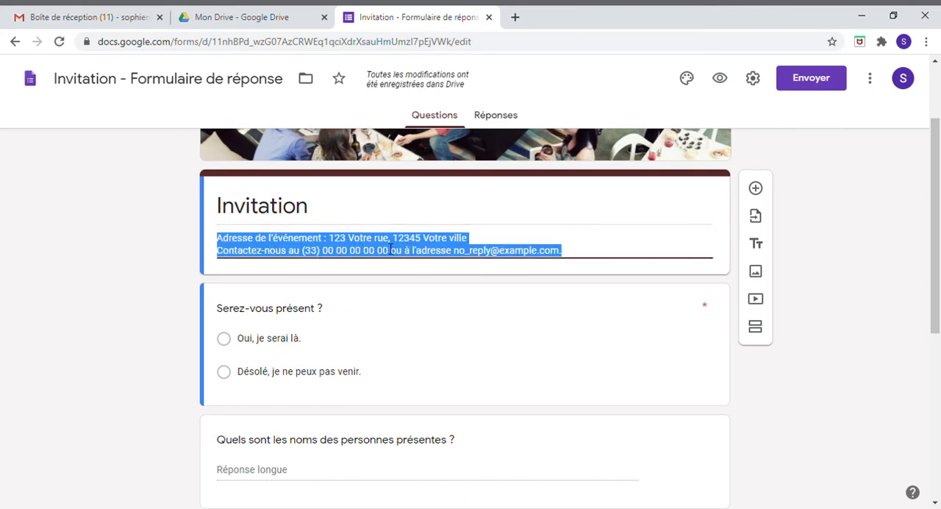
pyautogui.press('BackSpace')
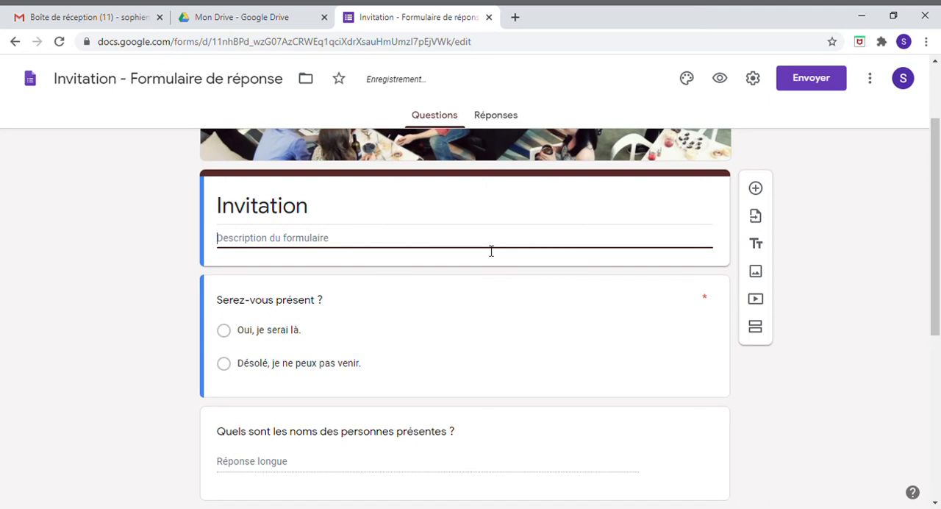
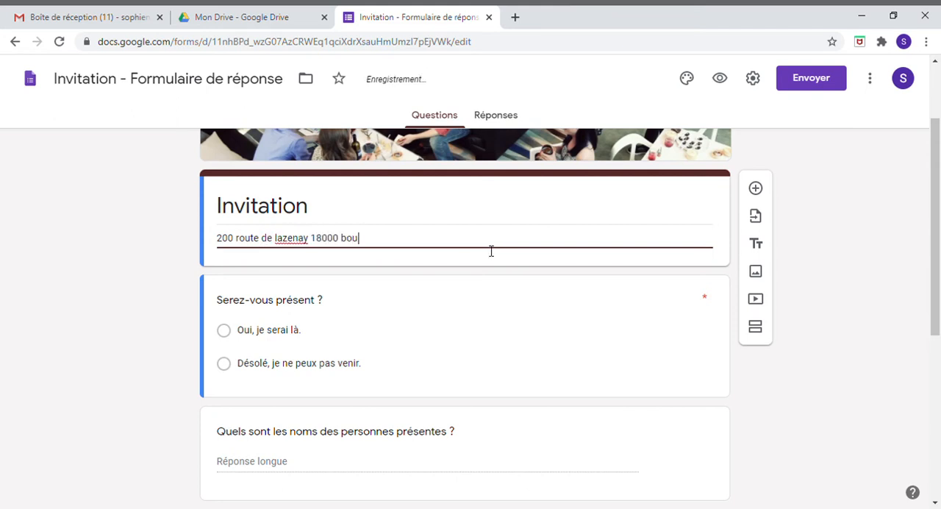
# Step: Duplicate the "Serez-vous présent ?" question and delete the copy
pyautogui.click(323, 307)
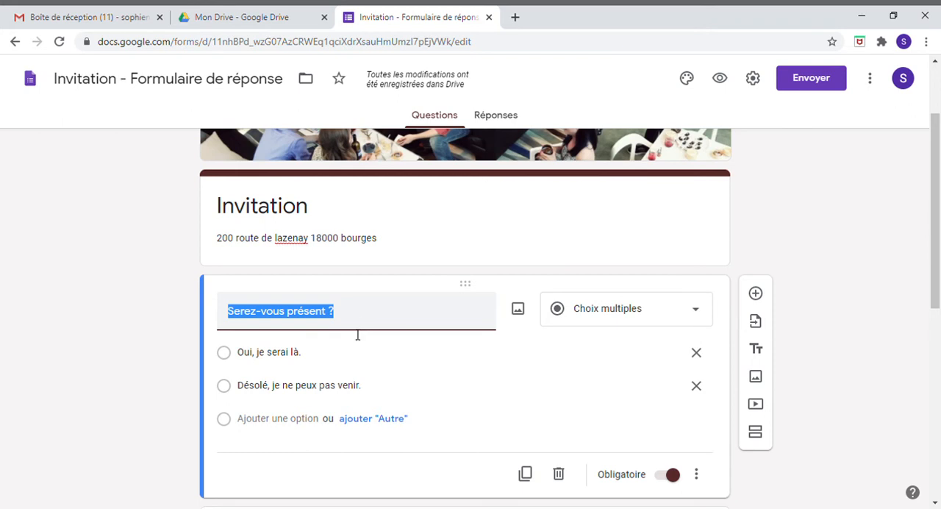
pyautogui.click(294, 354)
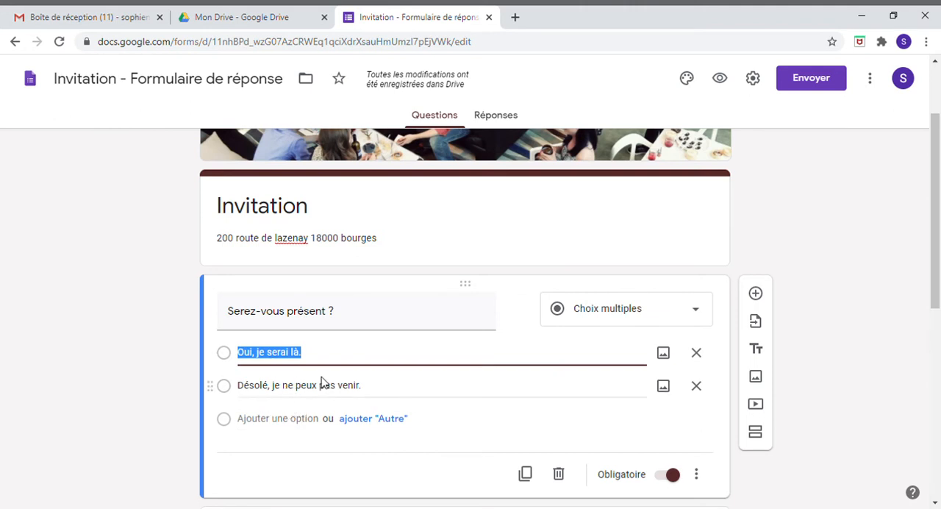
pyautogui.scroll(-2, 477, 362)
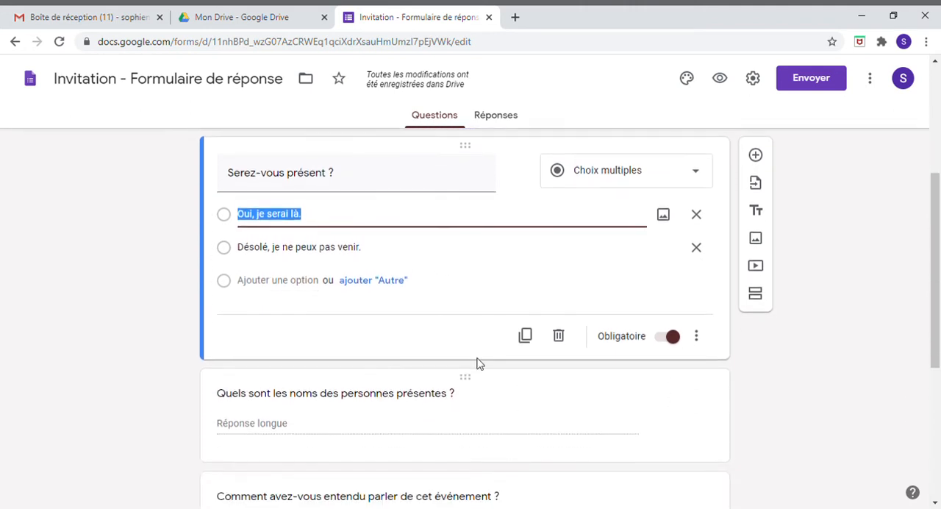
pyautogui.click(526, 336)
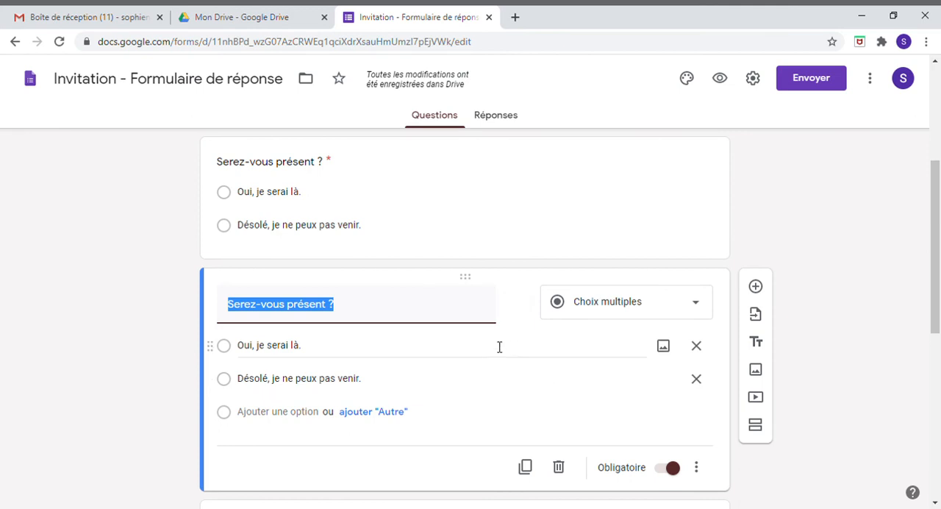
pyautogui.scroll(-2, 514, 377)
pyautogui.click(558, 335)
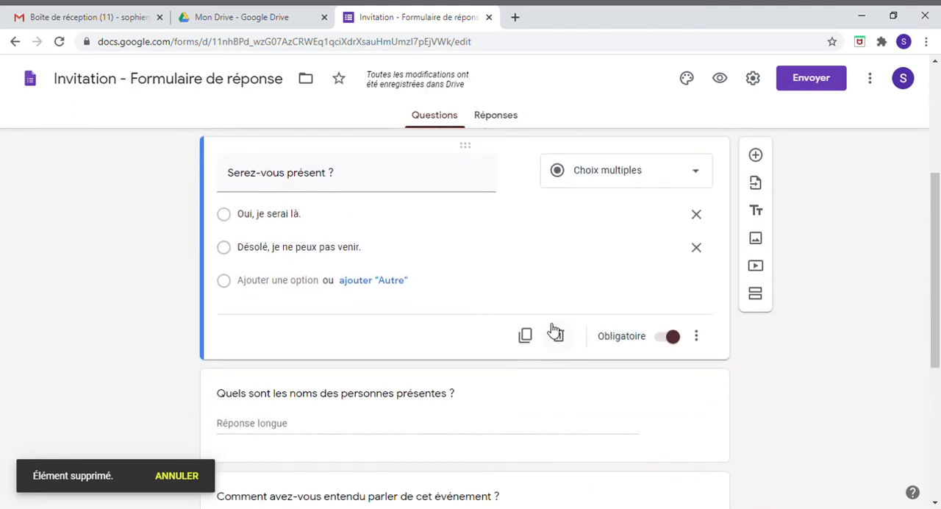
# Step: Examine the available answer types for "Serez-vous présent ?" and review the remaining questions of the form
pyautogui.click(702, 176)
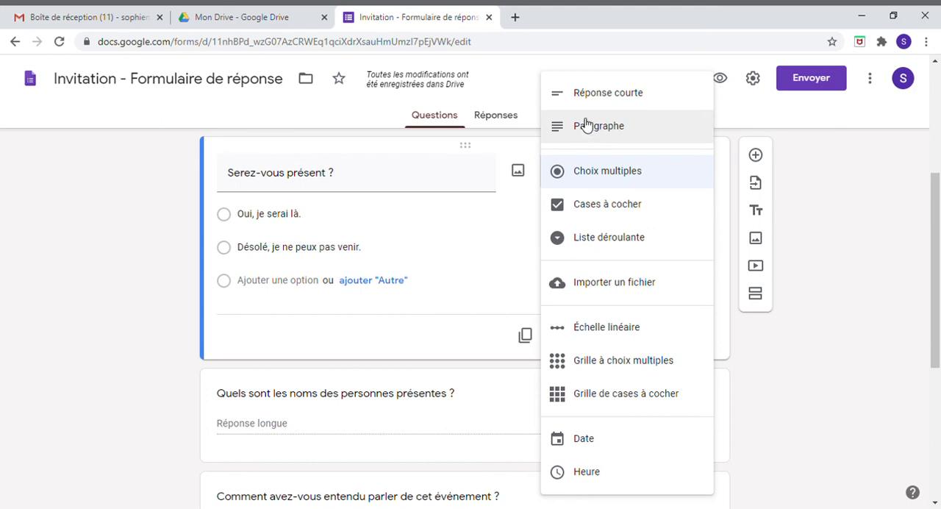
pyautogui.click(490, 247)
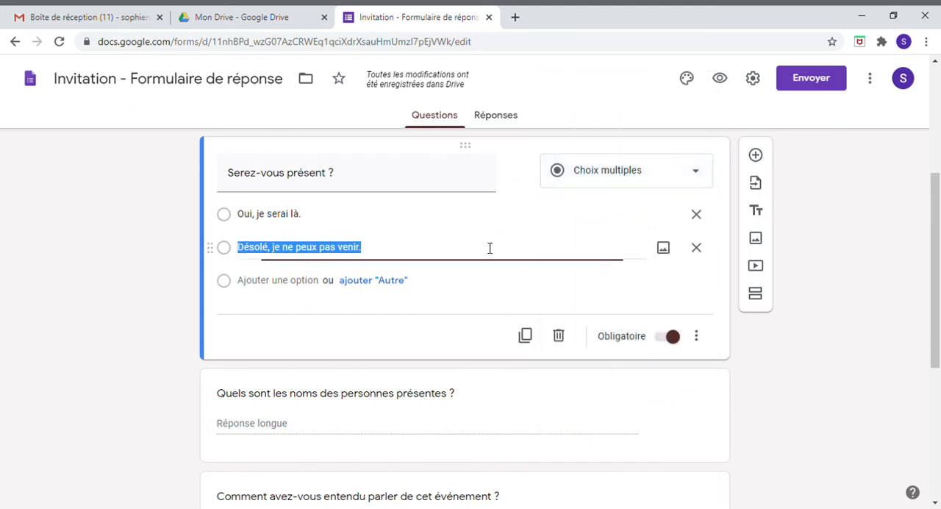
pyautogui.scroll(-2, 437, 416)
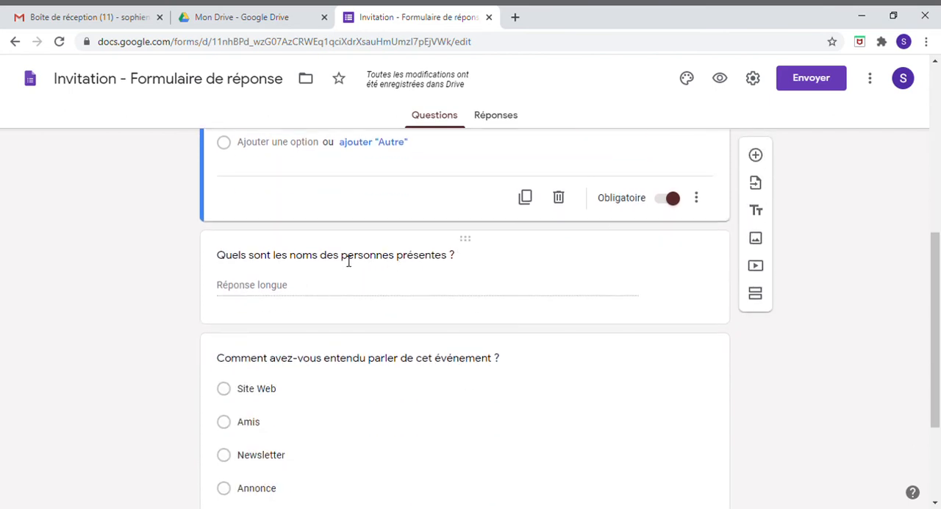
pyautogui.scroll(-2, 382, 277)
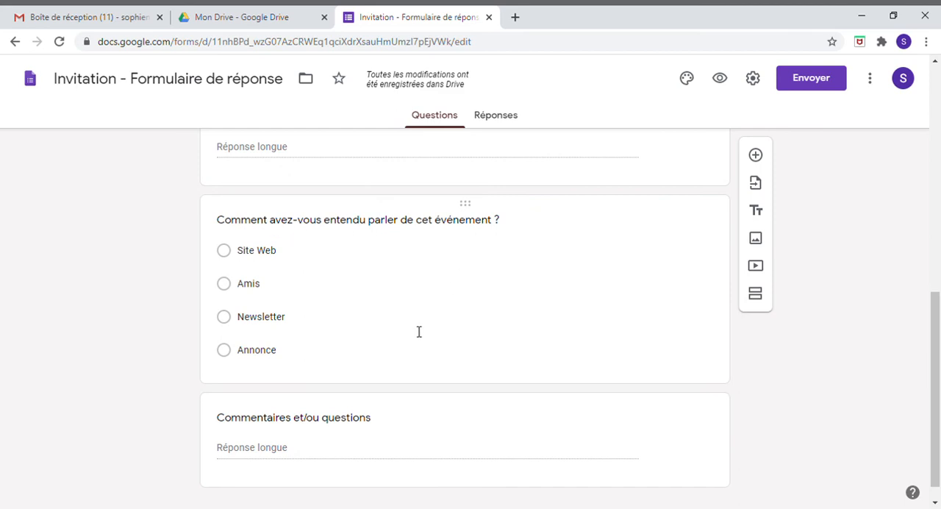
pyautogui.scroll(-1, 418, 330)
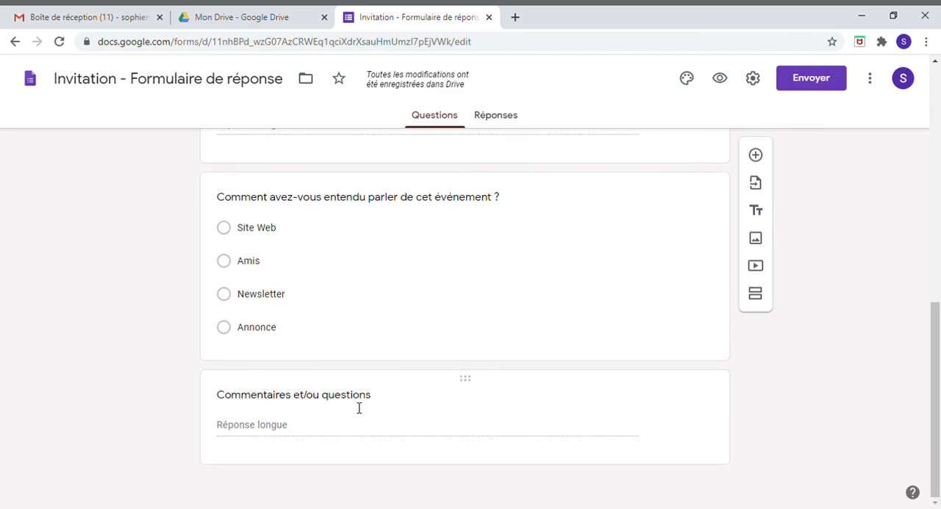
pyautogui.scroll(5, 456, 416)
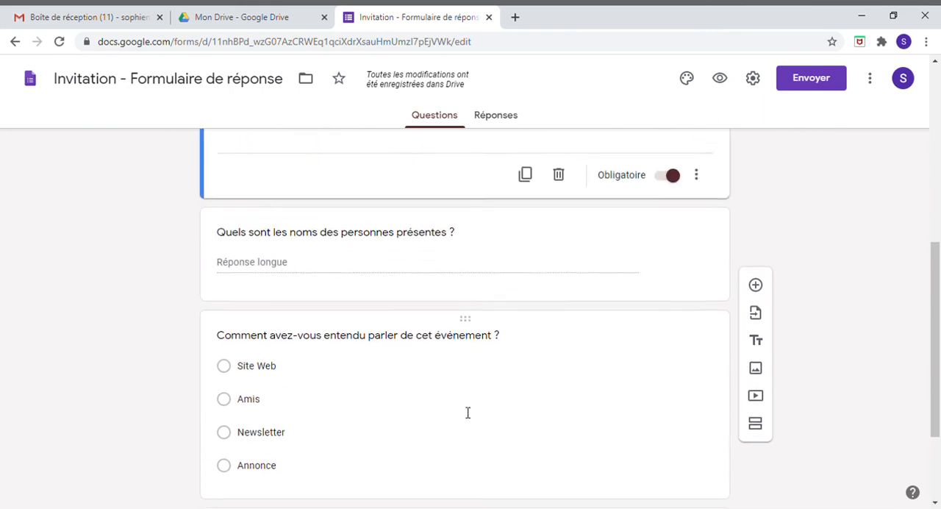
pyautogui.scroll(2, 479, 369)
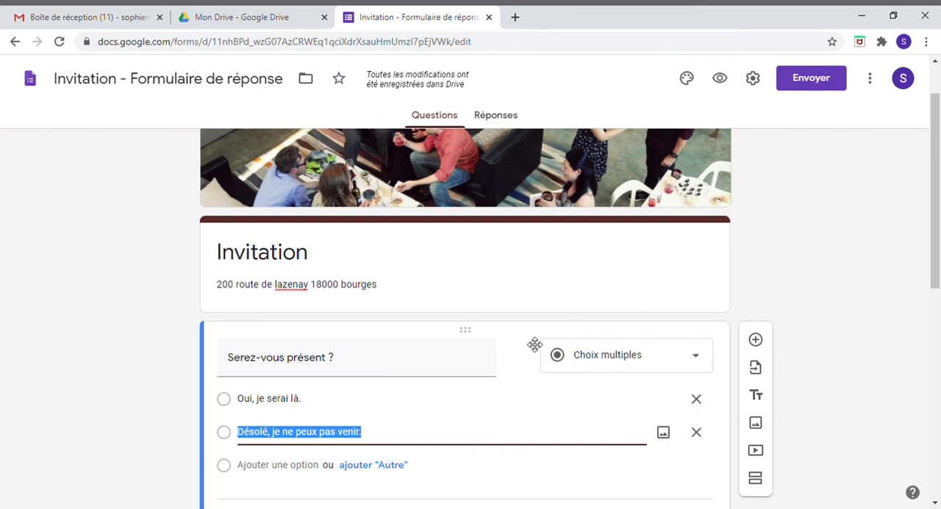
# Step: Examine the options for sending the form by e-mail and close them without sending
pyautogui.click(808, 81)
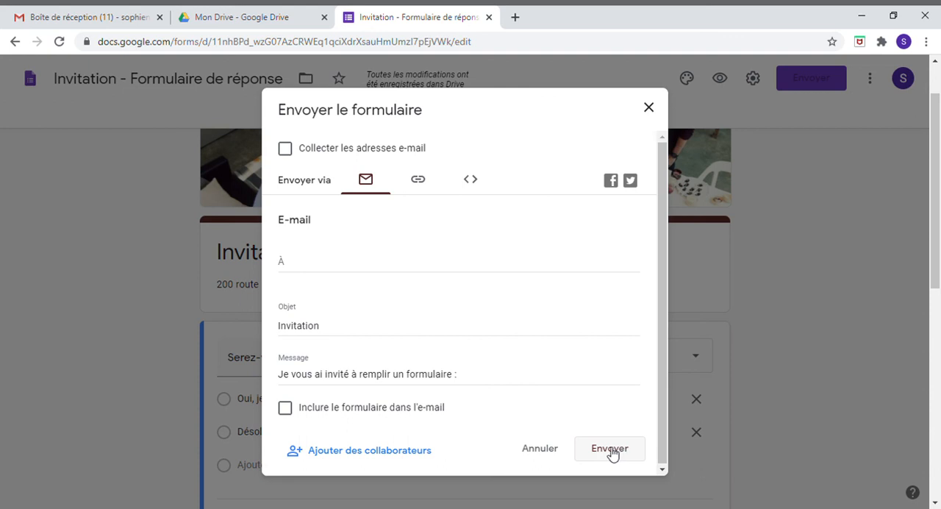
pyautogui.click(648, 109)
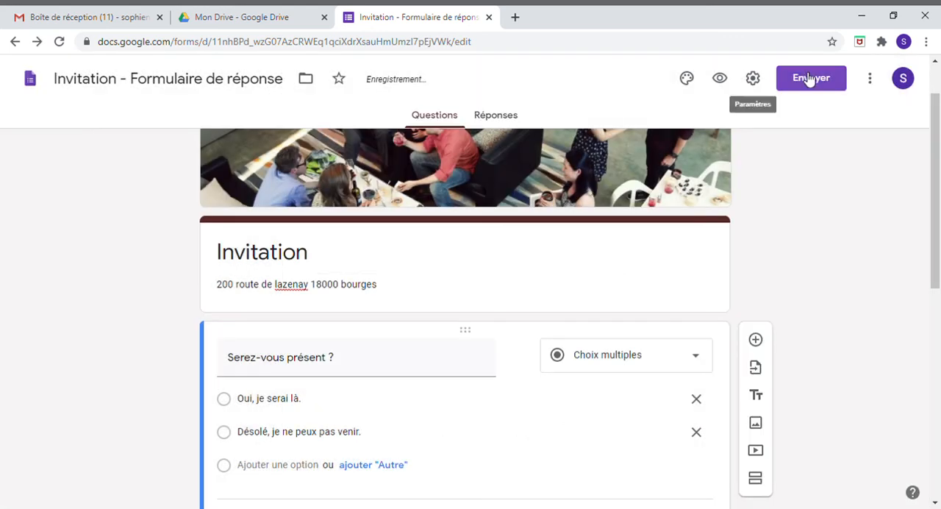